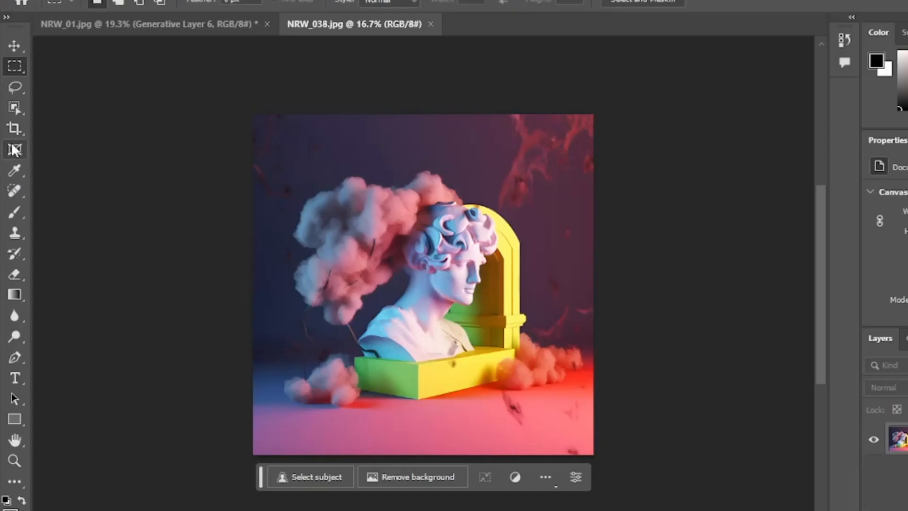
Step: Extend the NRW_038 canvas to the right with the Crop tool to slightly more than twice its original width
click(13, 134)
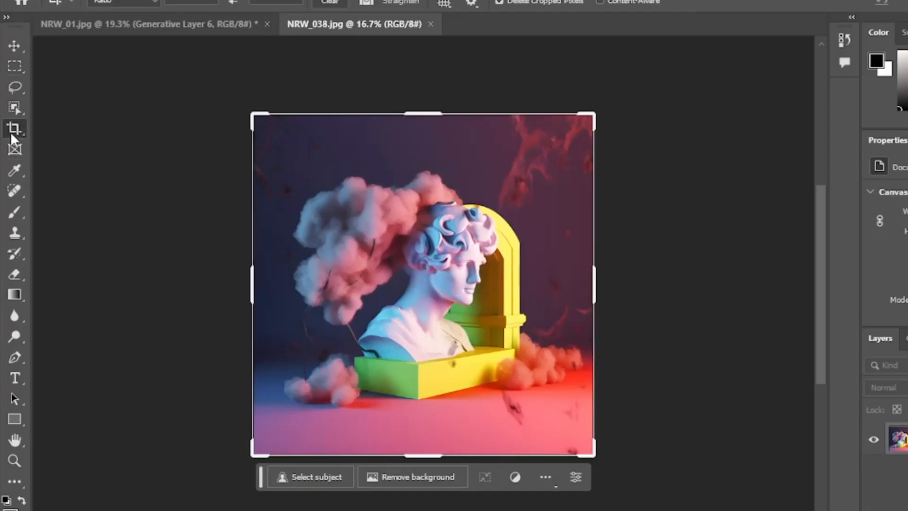
drag(594, 299, 786, 308)
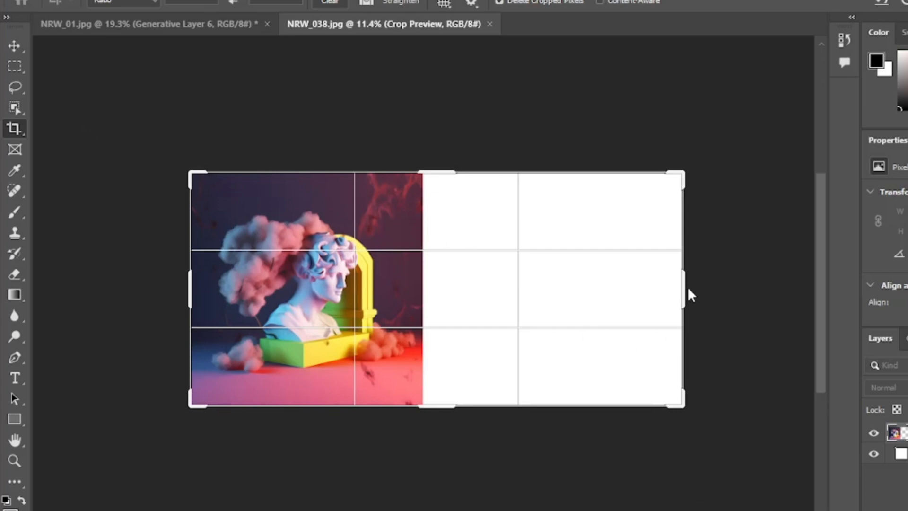
key(Return)
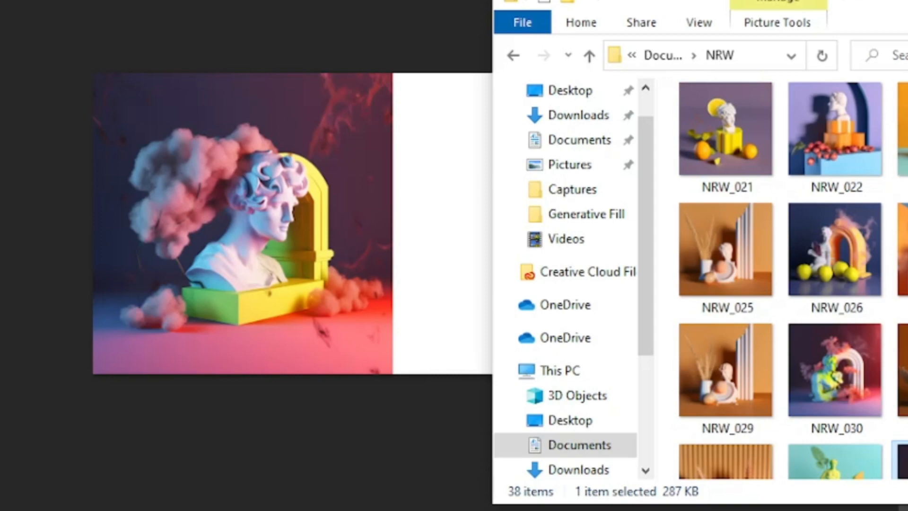
Step: Place the NRW_030 image against the extended canvas's right edge and flip it horizontally so the statue faces the bust
drag(838, 392, 417, 279)
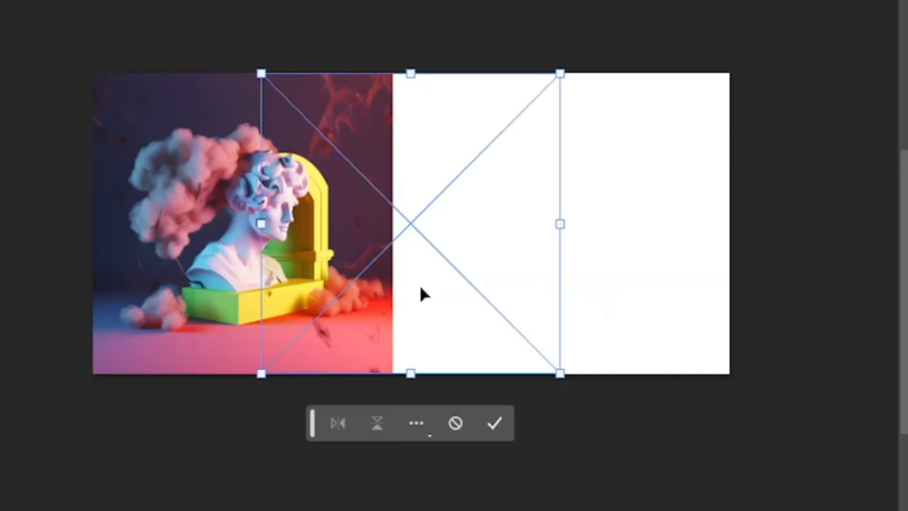
drag(436, 335, 602, 345)
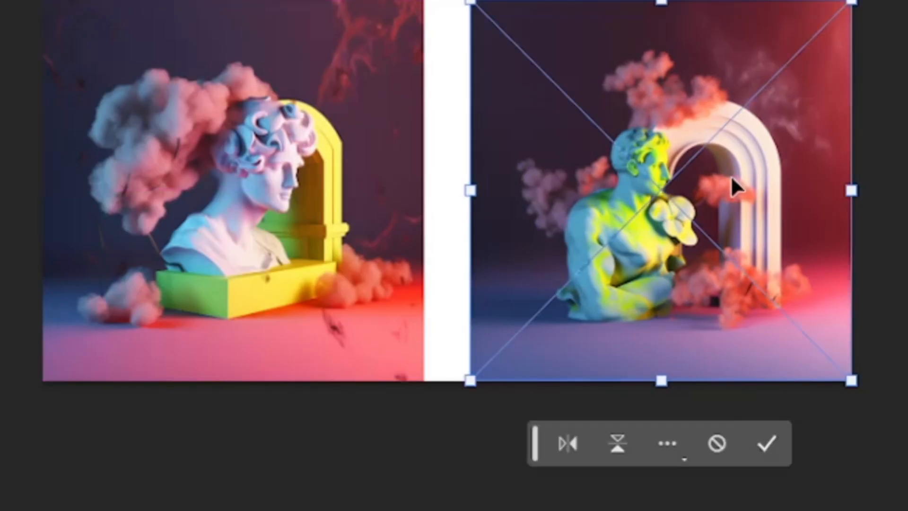
right_click(732, 178)
click(568, 443)
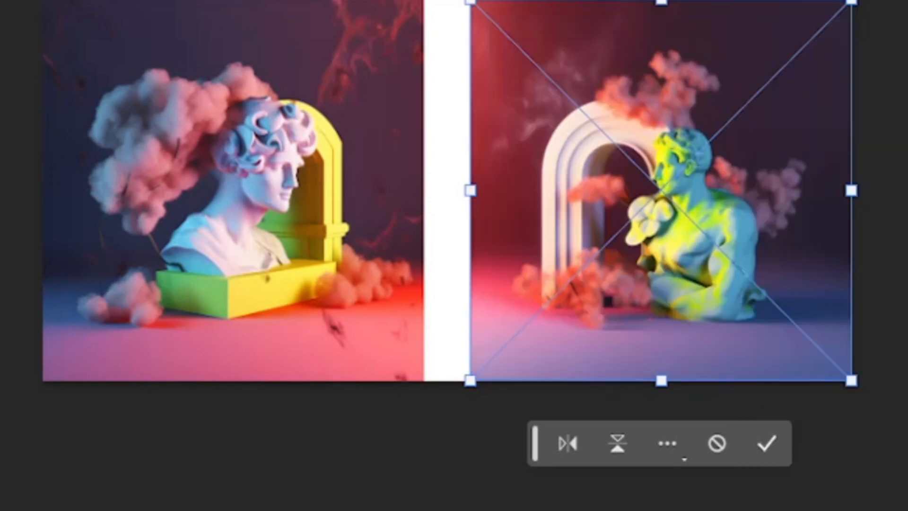
key(Right)
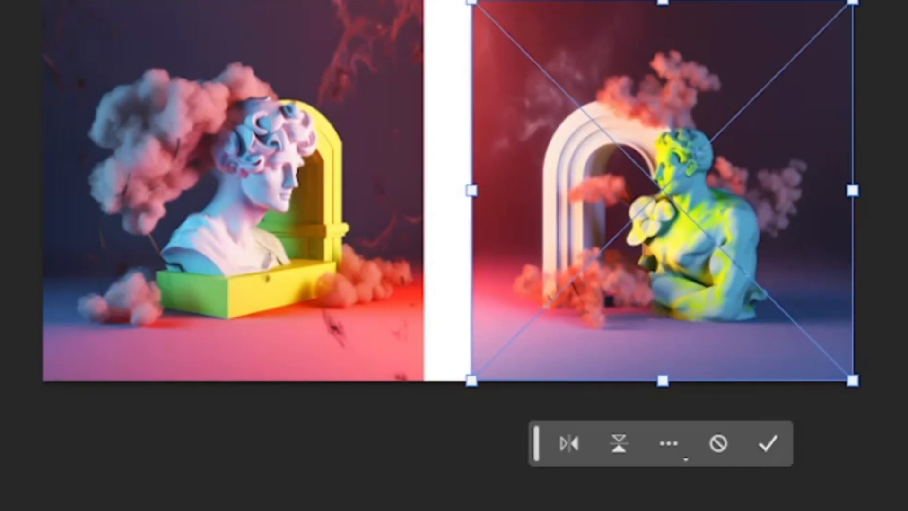
key(Return)
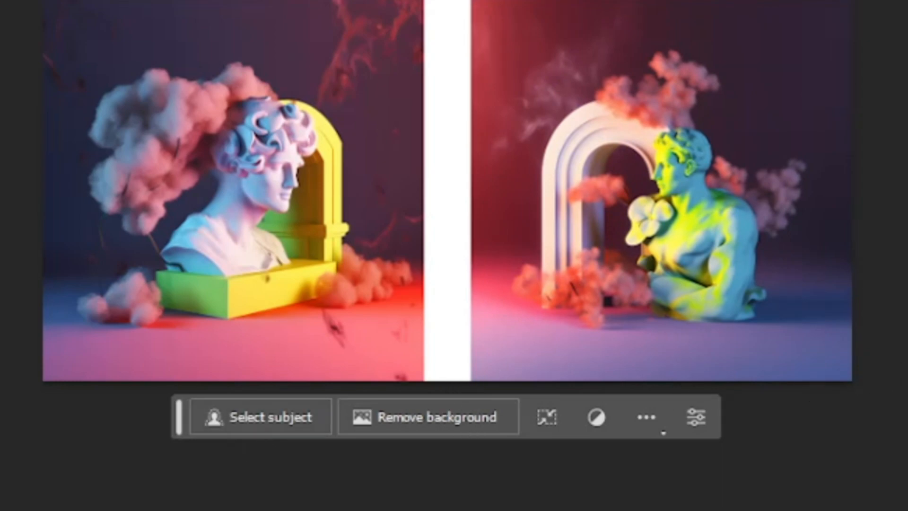
Step: Select the white gap with a narrow overlap onto both images and fill it using Generative Fill without a prompt
drag(402, 1, 505, 403)
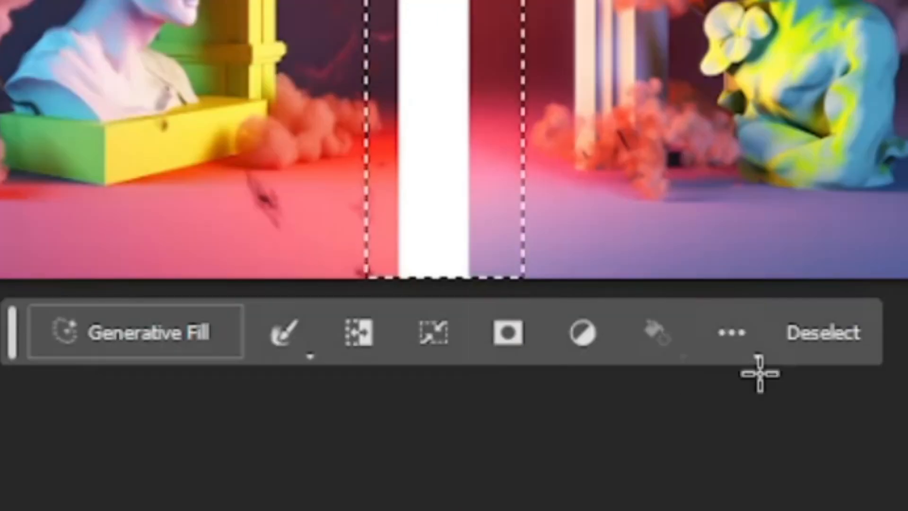
click(264, 427)
click(666, 346)
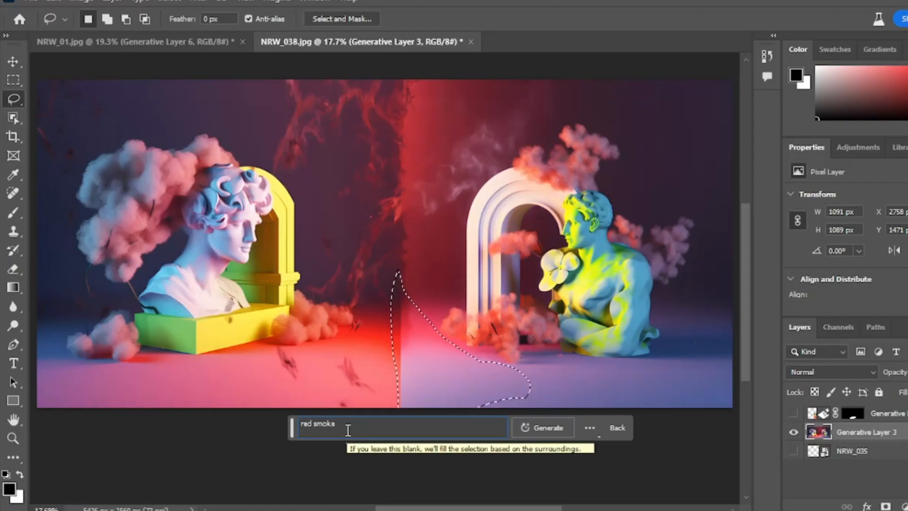
Step: Generate a fill for the selected floor area at the seam with the prompt "red smoke going up"
text(going up)
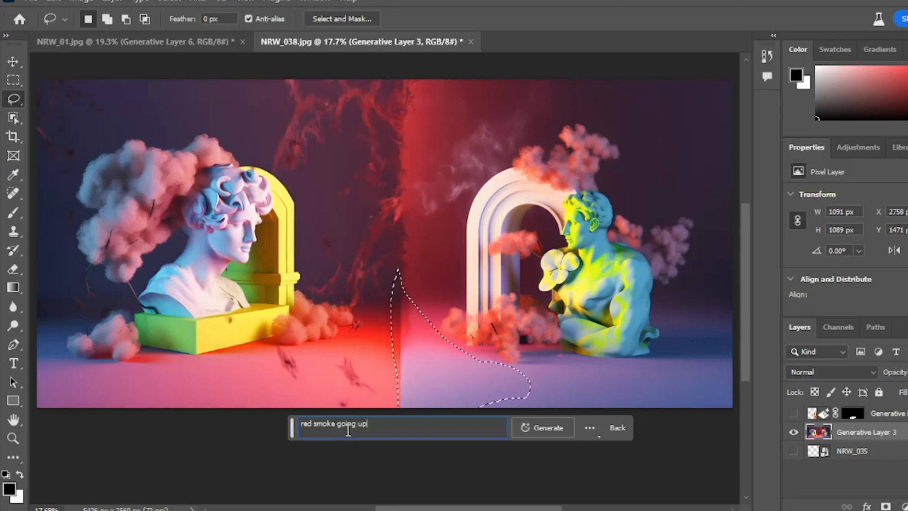
click(536, 428)
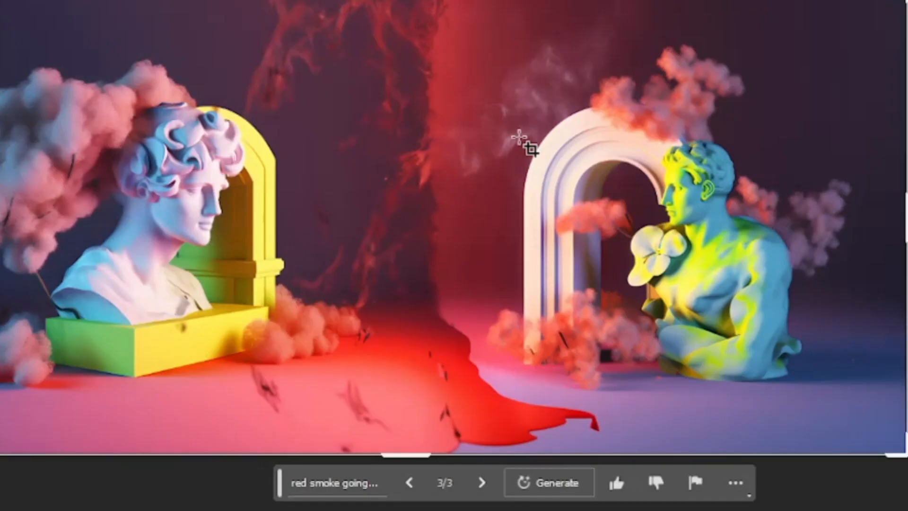
Step: Extend the canvas above and below the combined image with the Crop tool
key(c)
drag(454, 61, 454, 1)
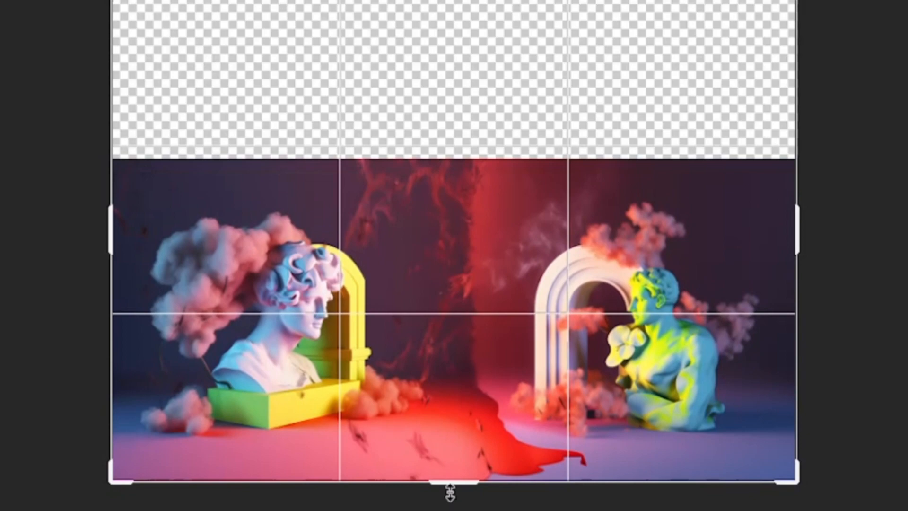
drag(450, 487, 472, 505)
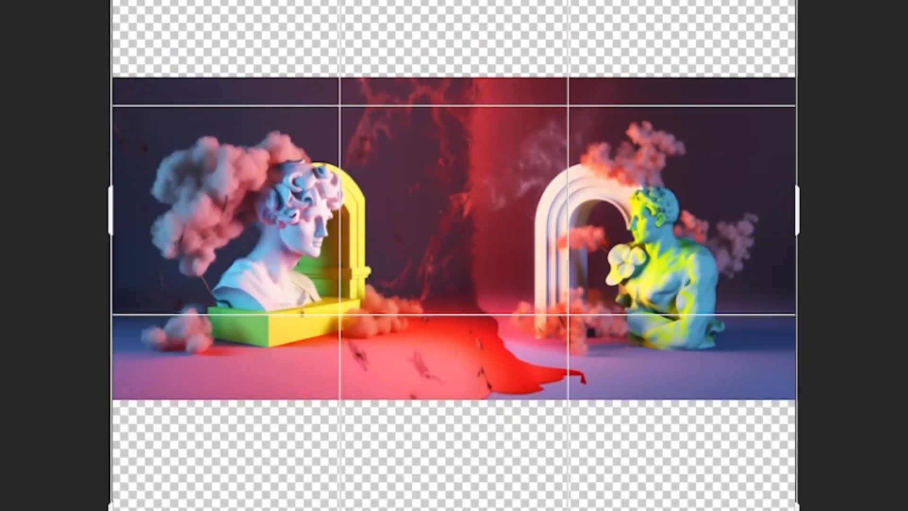
key(Return)
Step: Select the empty area above the image with a slight overlap and fill it using Generative Fill without a prompt
key(m)
drag(804, 86, 86, 154)
click(297, 290)
click(569, 293)
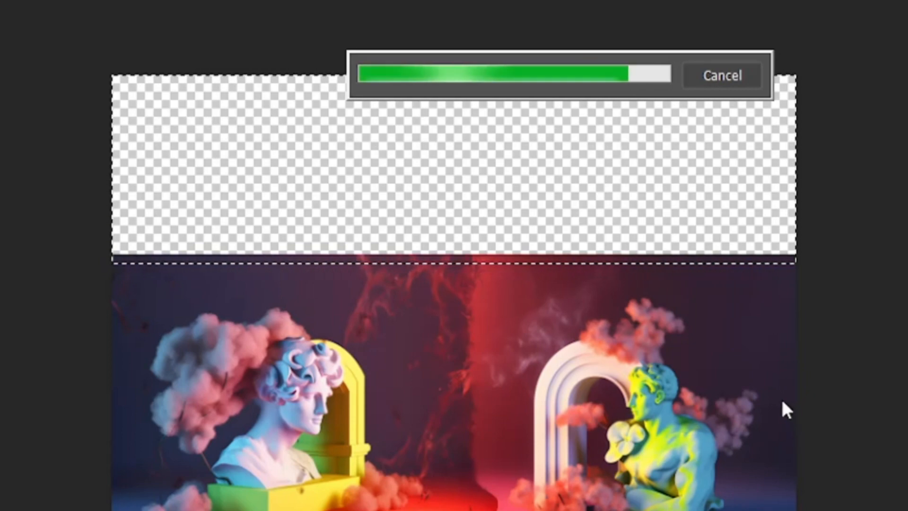
Step: Select the empty strip below the image with a slight overlap and fill it using Generative Fill without a prompt
scroll(757, 420, down, 5)
scroll(273, 431, down, 3)
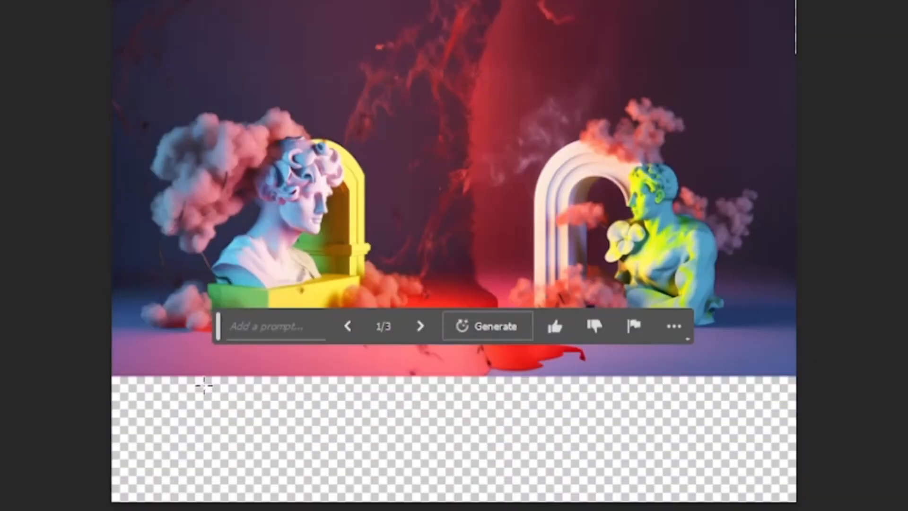
drag(99, 368, 804, 505)
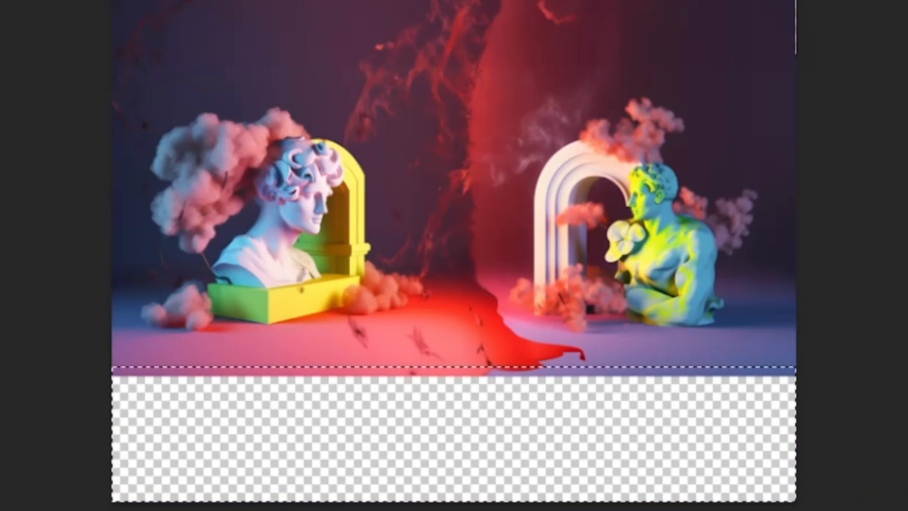
click(839, 398)
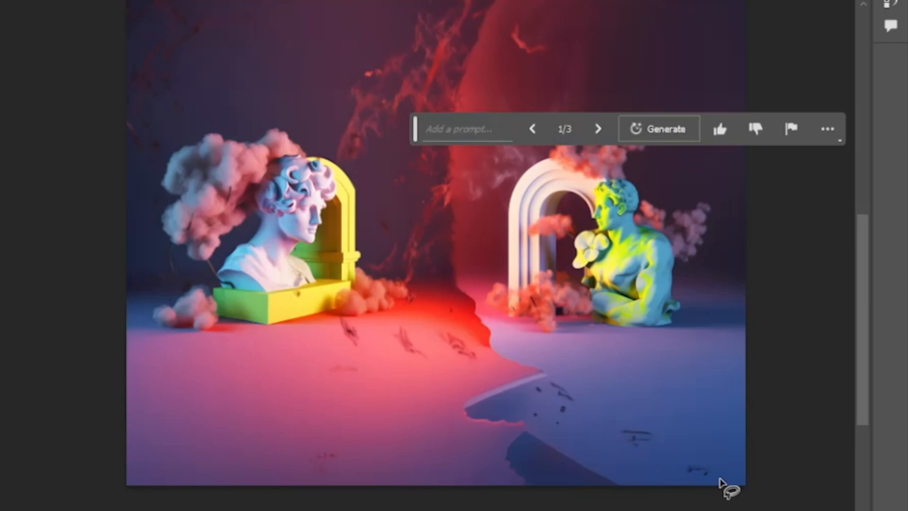
Step: Lasso the cracked floor area between the statues down to the lower edge and generate "Red Pastel smoke that is spread"
click(720, 466)
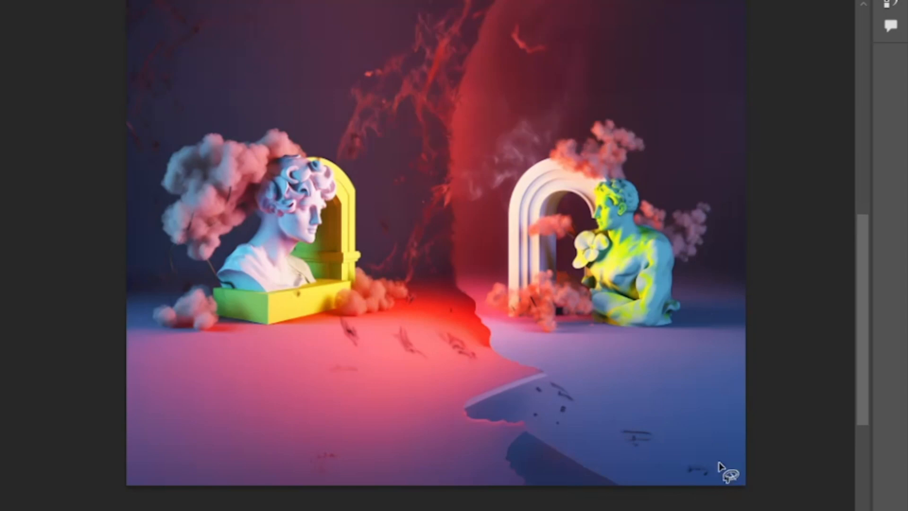
mouse_move(528, 347)
mouse_down()
mouse_move(475, 310)
mouse_move(425, 334)
mouse_up()
drag(513, 485, 612, 485)
click(435, 504)
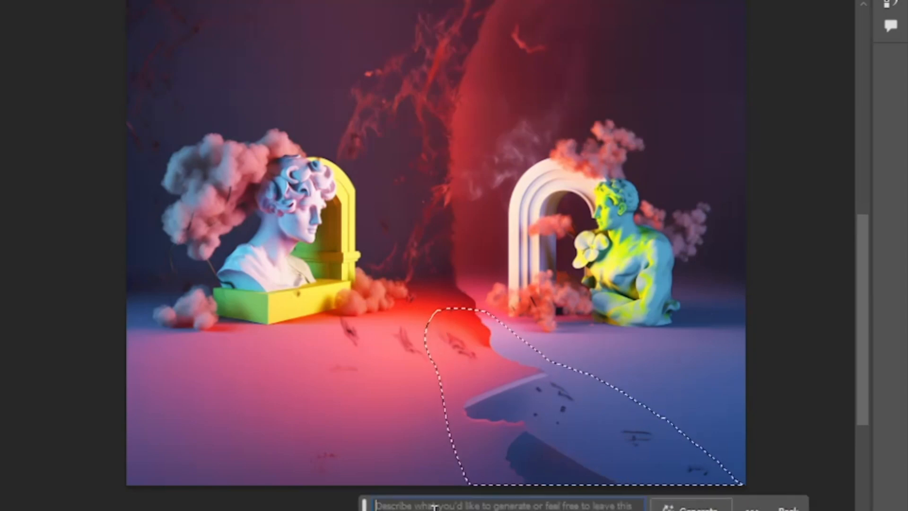
text(Red Pas)
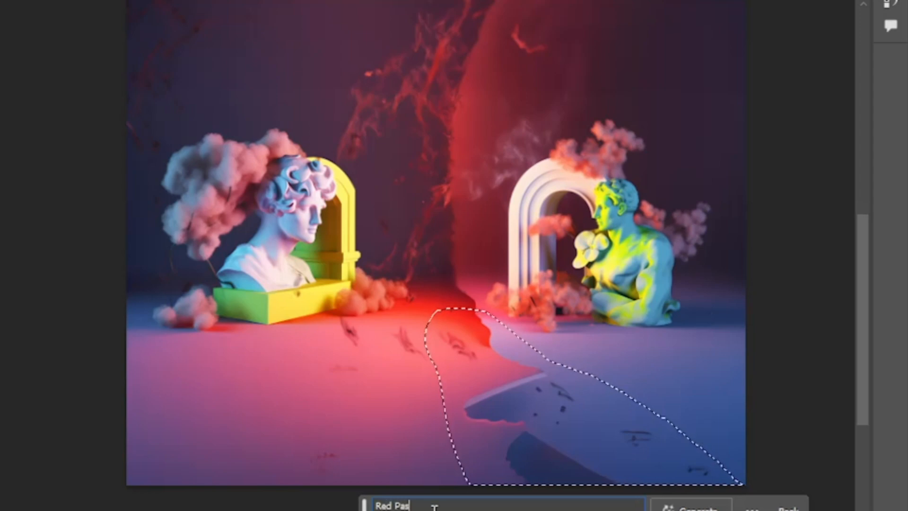
text(tel smoke )
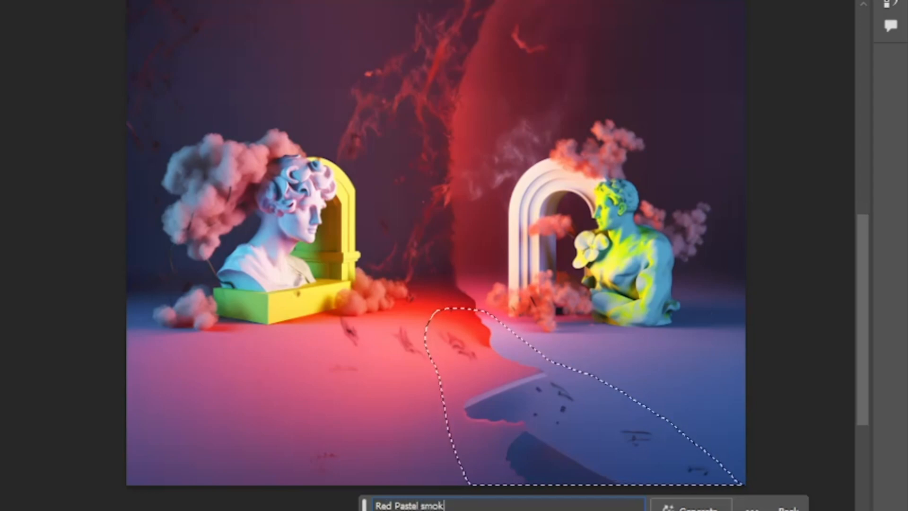
text(that is spread)
key(Return)
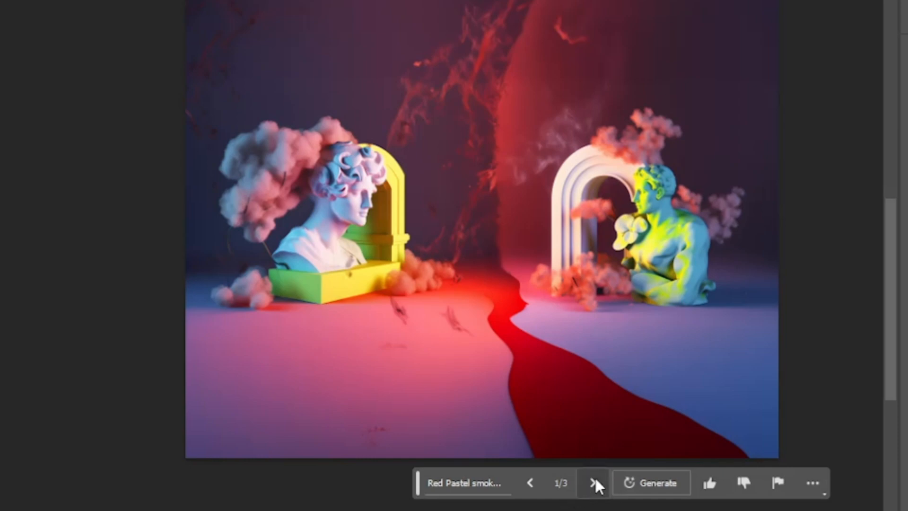
Step: Compare the generated variations of the red floor fill and inspect the whole composition
click(593, 481)
scroll(809, 416, down, 2)
scroll(808, 415, up, 5)
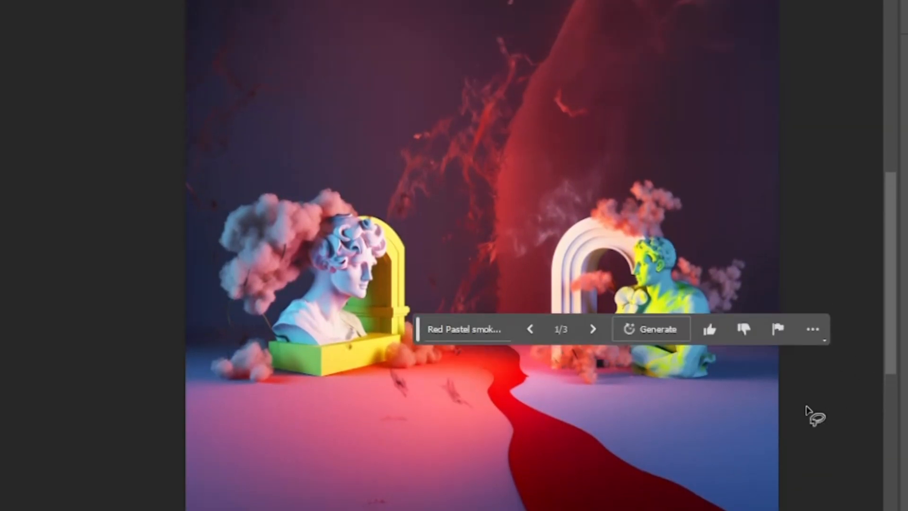
scroll(807, 407, up, 2)
scroll(806, 406, down, 5)
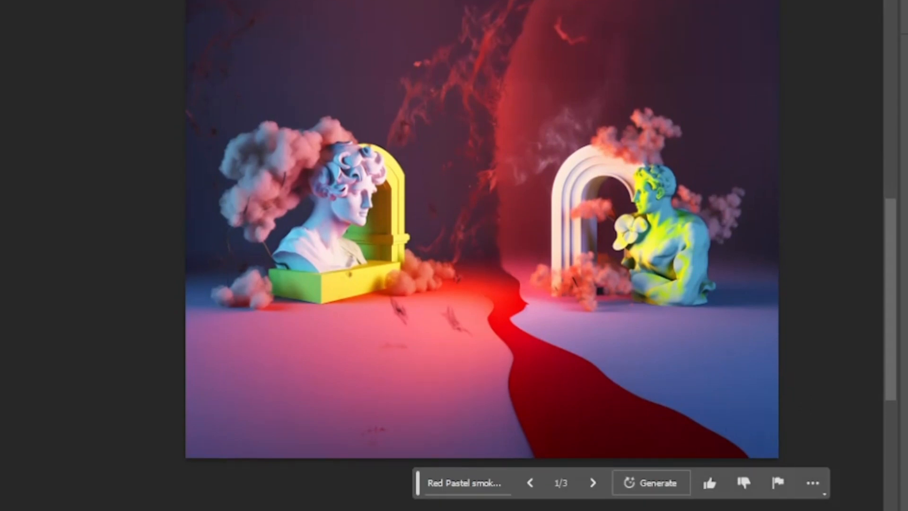
Step: Start a PNG export of the composition into the Generative Fill folder in Documents
key(alt+f)
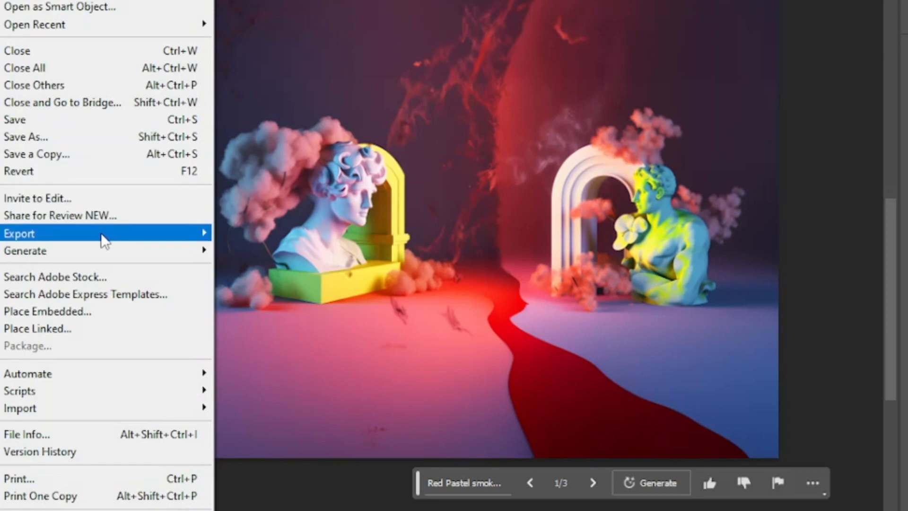
mouse_move(105, 241)
click(249, 231)
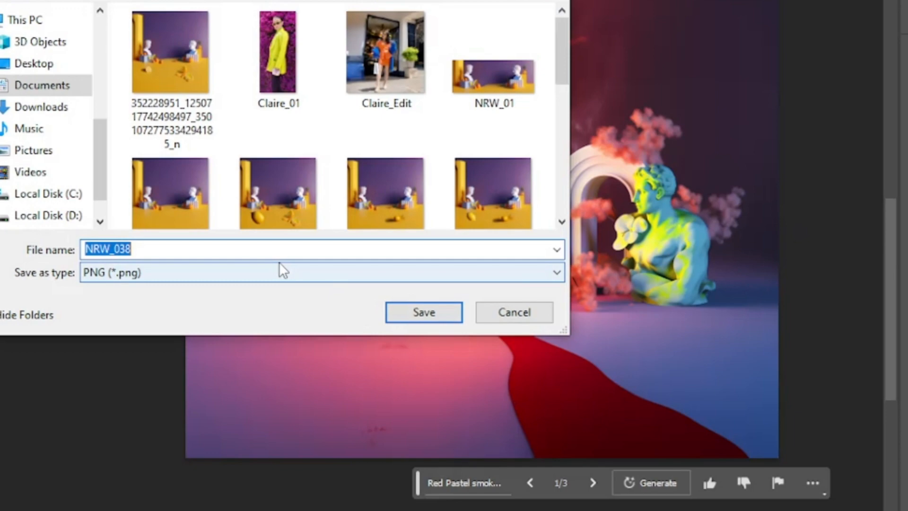
click(33, 90)
click(218, 60)
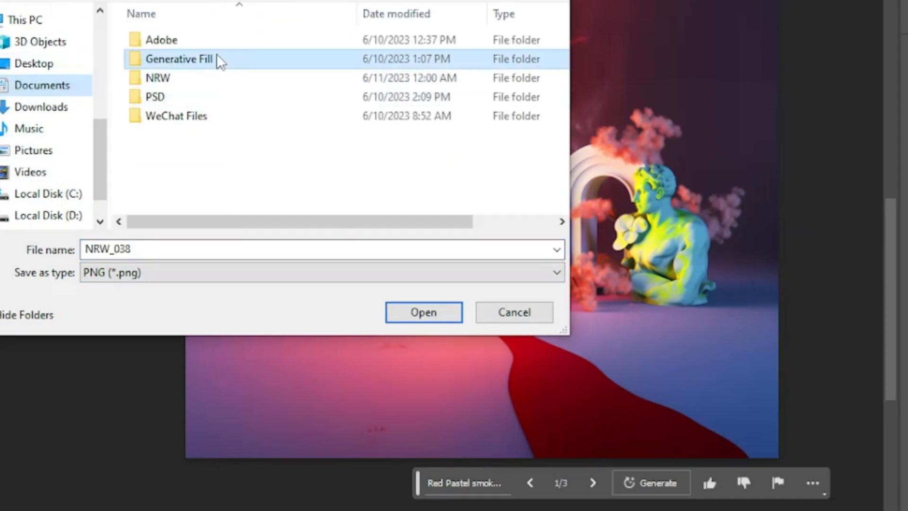
double_click(217, 60)
Step: Change the number in the export's file name to 15 and save the PNG
double_click(152, 251)
click(172, 247)
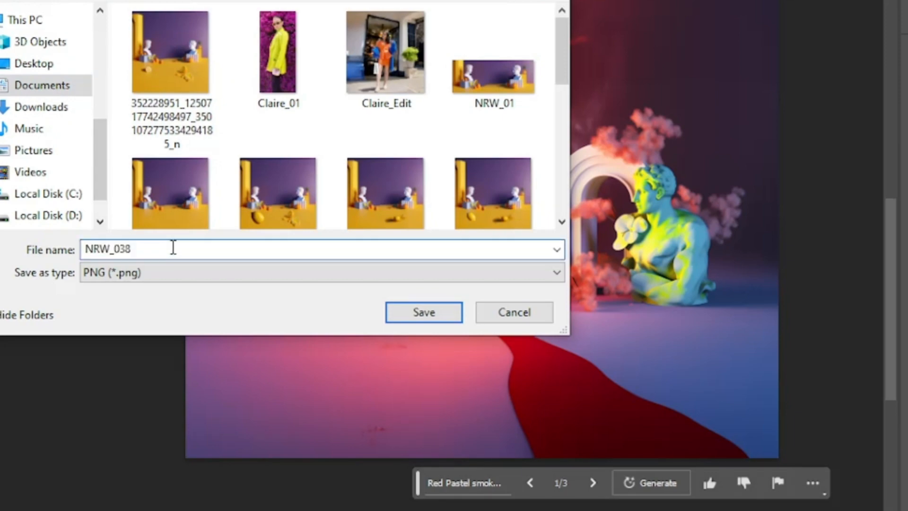
scroll(312, 179, down, 5)
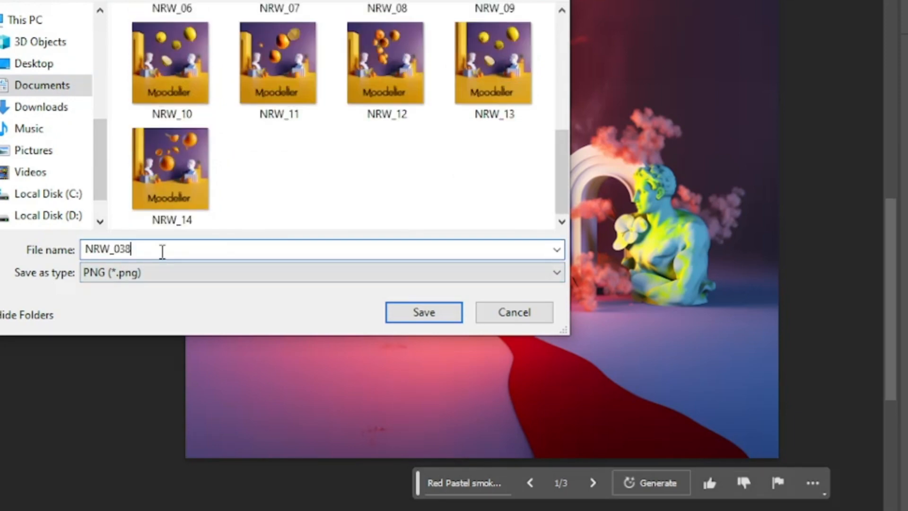
key(BackSpace)
key(BackSpace)
text(15)
key(Return)
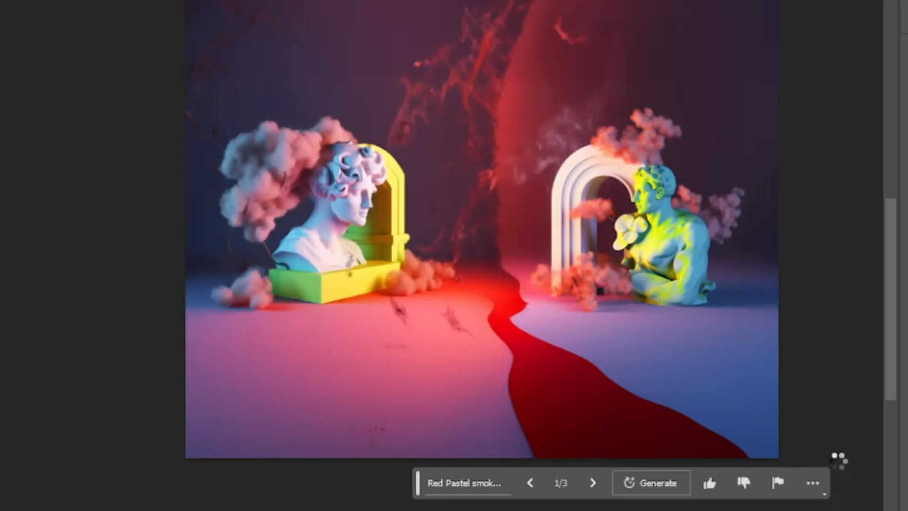